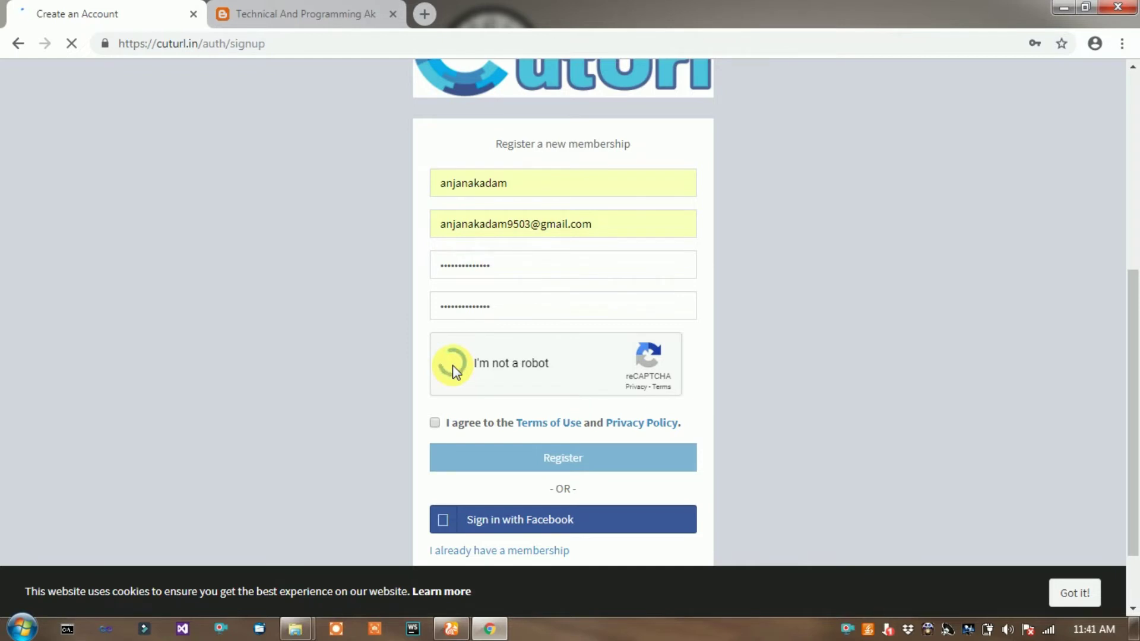
Start the reCAPTCHA check and submit the squares containing vehicles in the first street image.
left_click(453, 365)
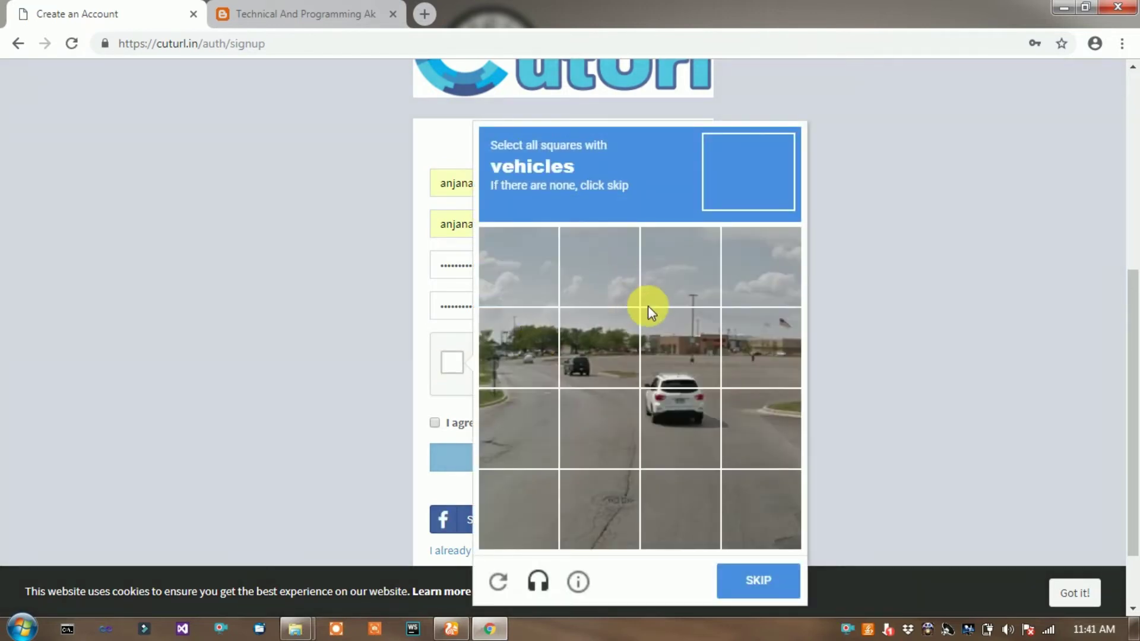
left_click(684, 377)
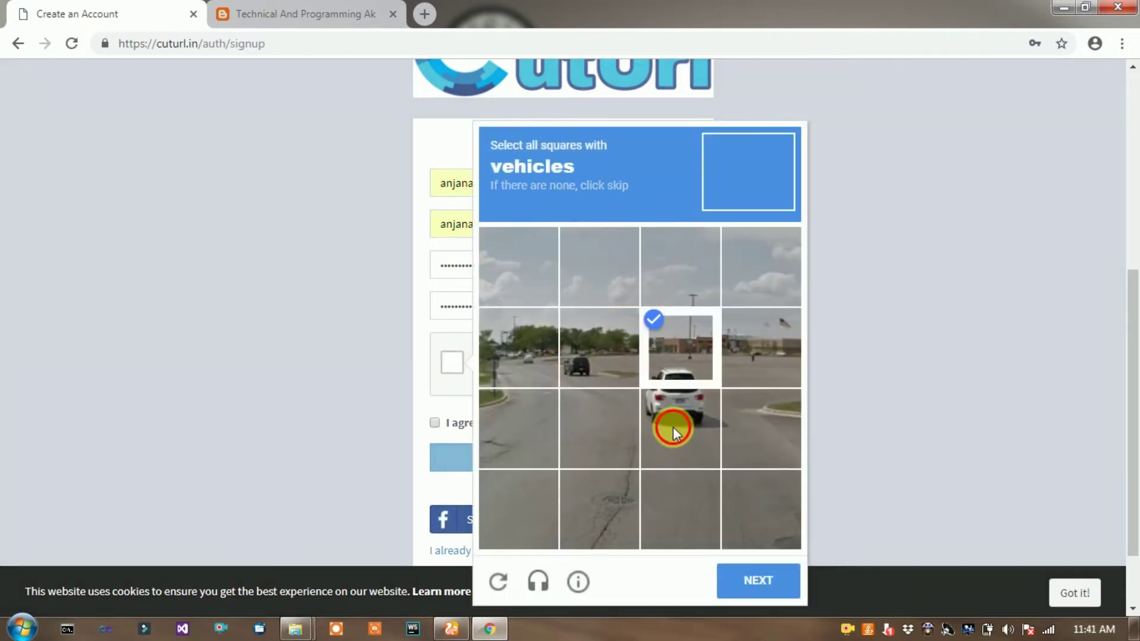
left_click(672, 426)
left_click(591, 355)
left_click(754, 588)
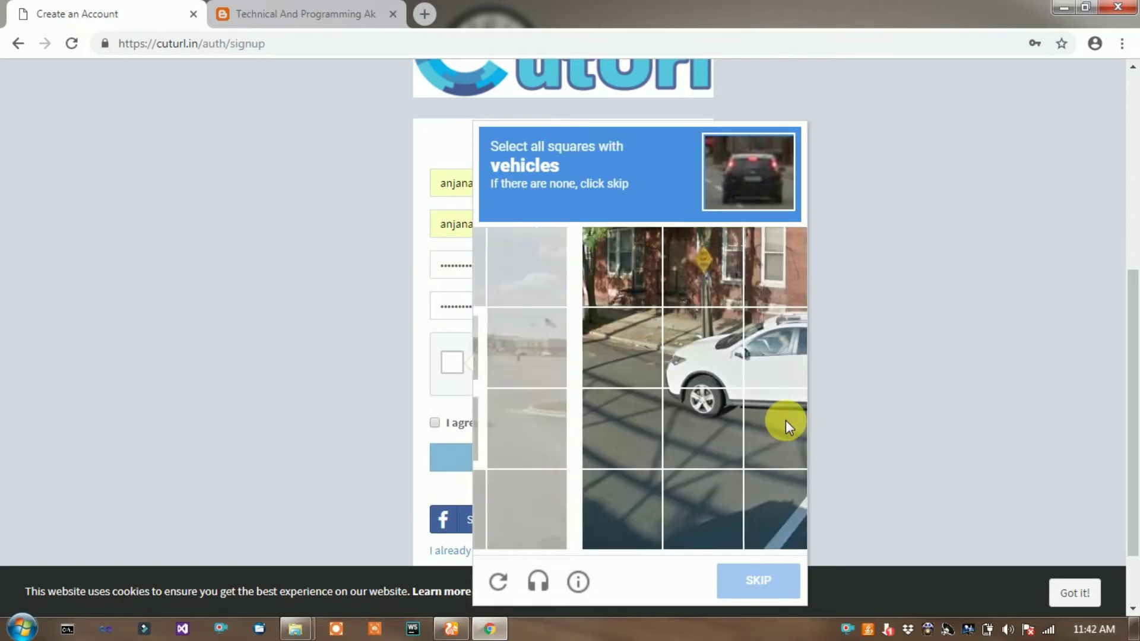
Select the six squares covering the white car in the second reCAPTCHA image and verify the answer.
left_click(604, 358)
left_click(675, 349)
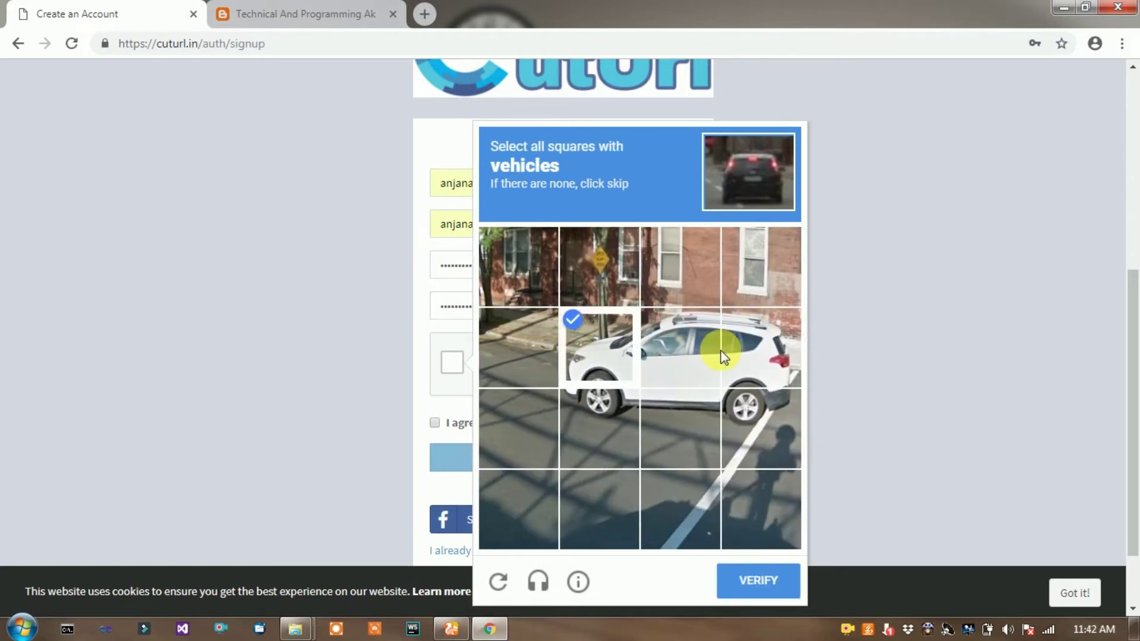
left_click(748, 350)
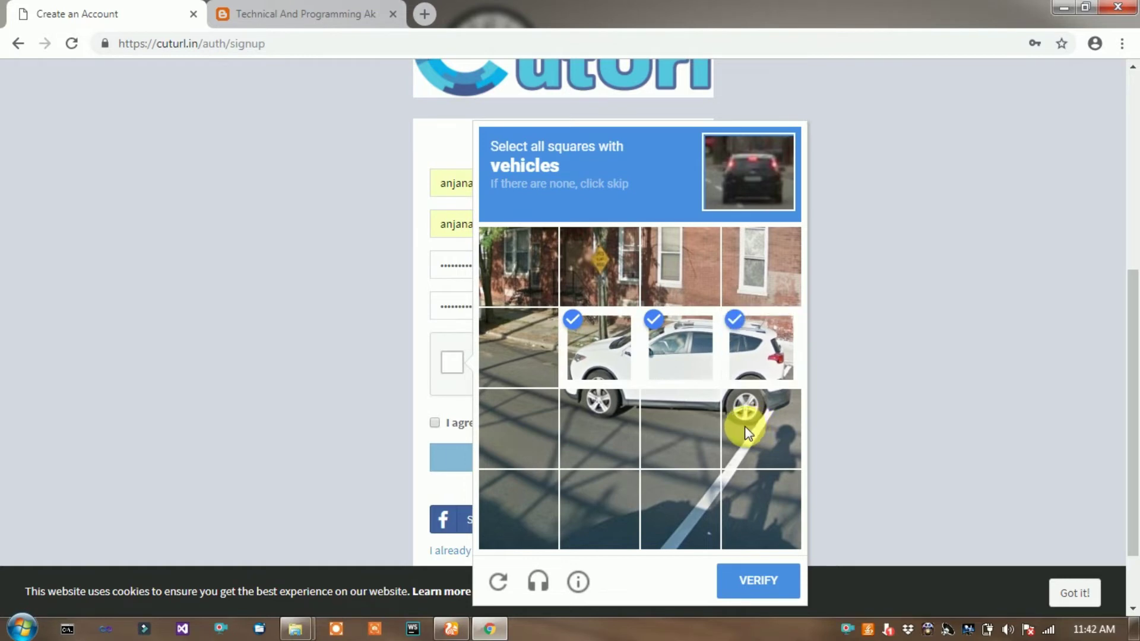
left_click(610, 419)
left_click(675, 412)
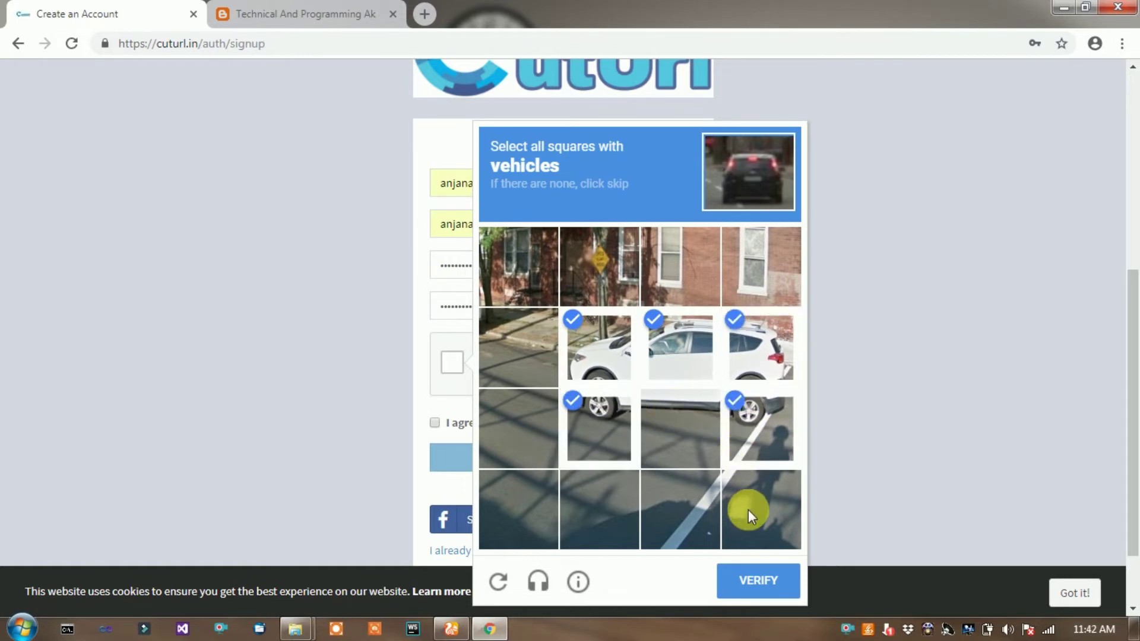
left_click(757, 585)
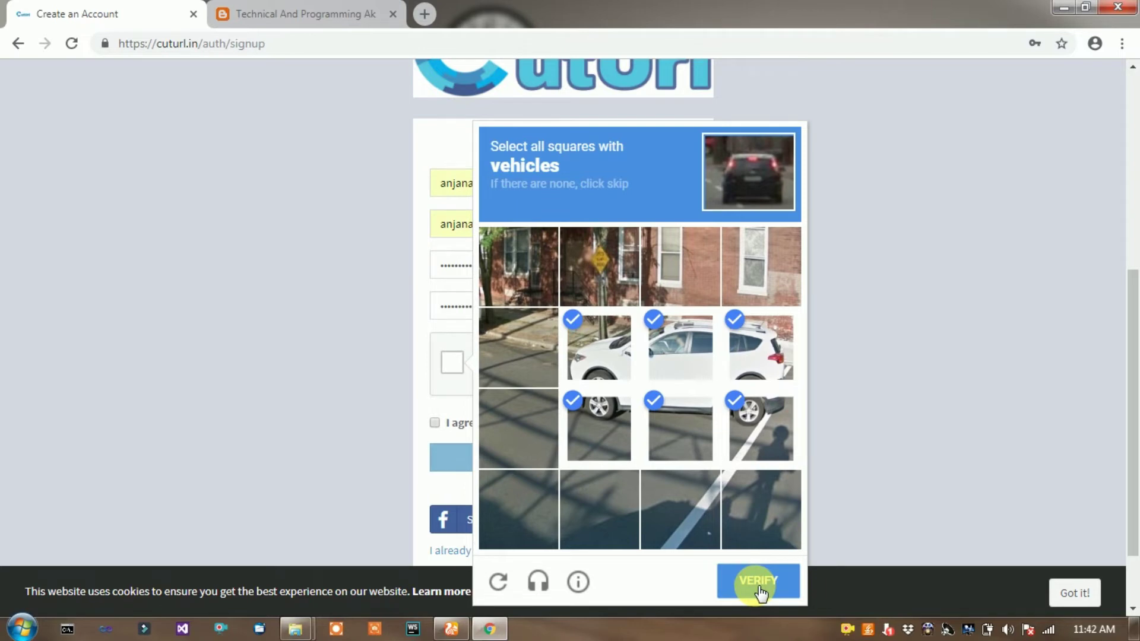
left_click(759, 589)
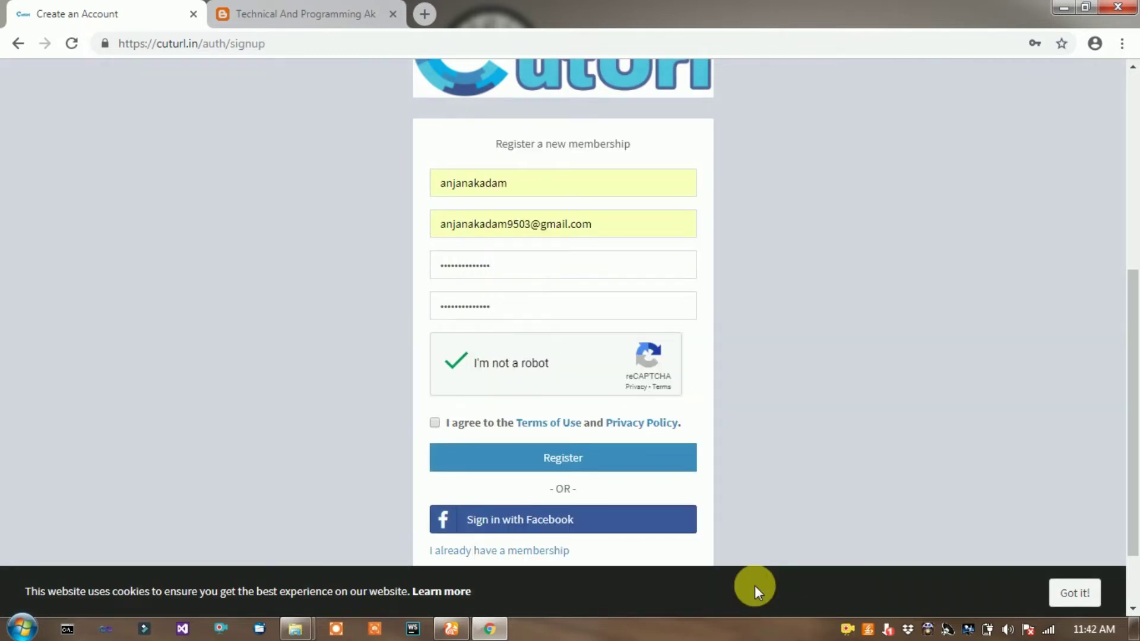
Register the new membership with the terms and privacy policy accepted, and sign in with the prefilled credentials.
left_click(433, 423)
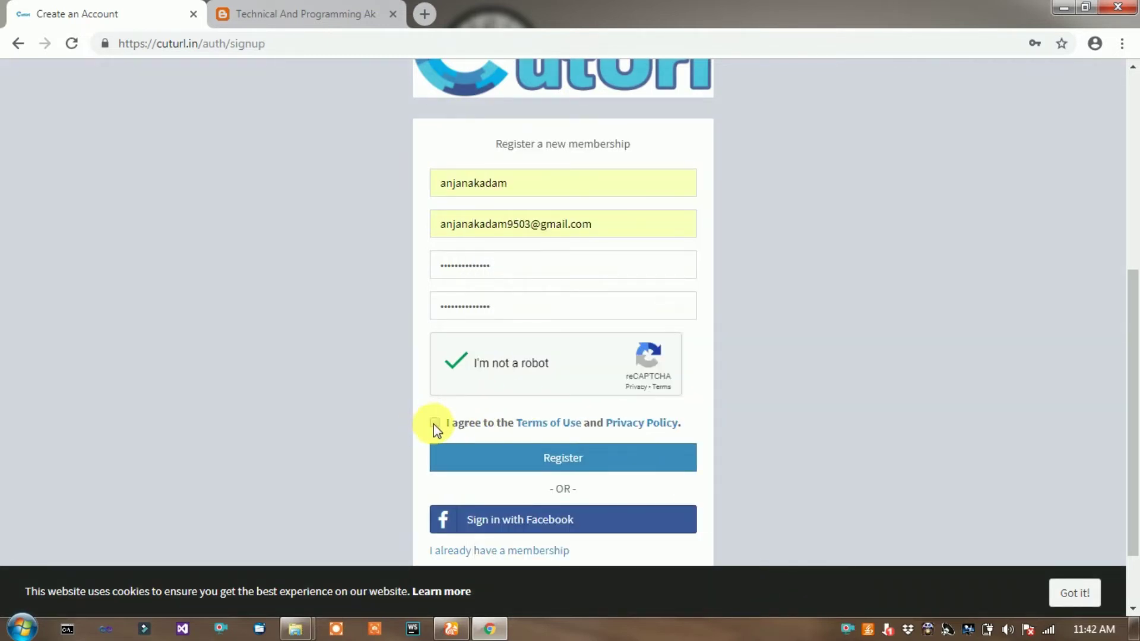
left_click(582, 460)
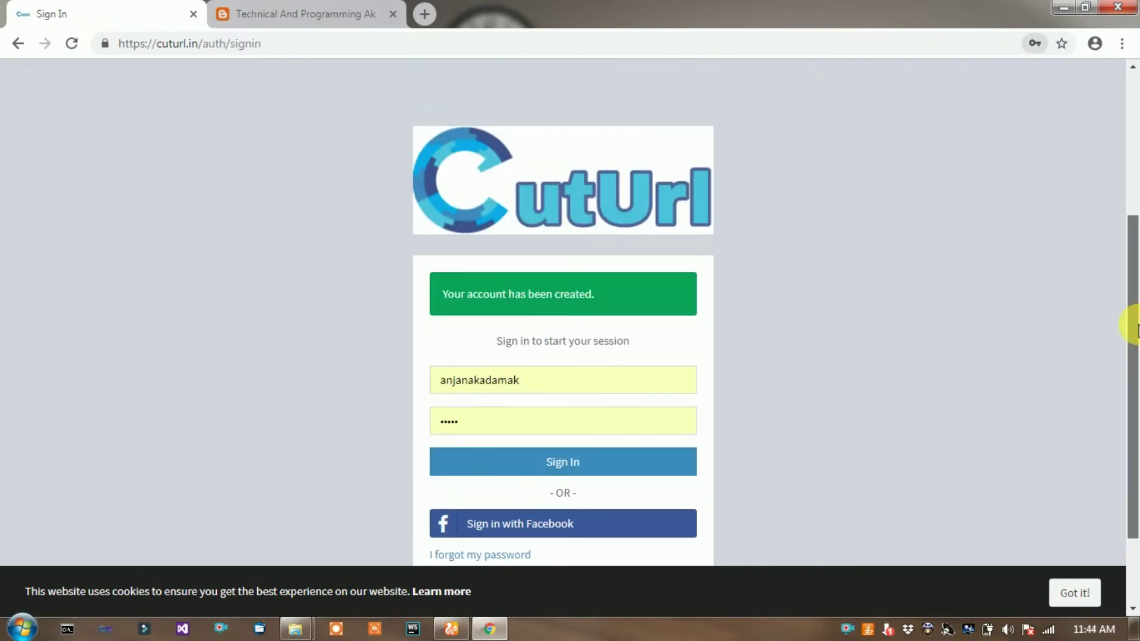
scroll(1127, 318, "down", 1)
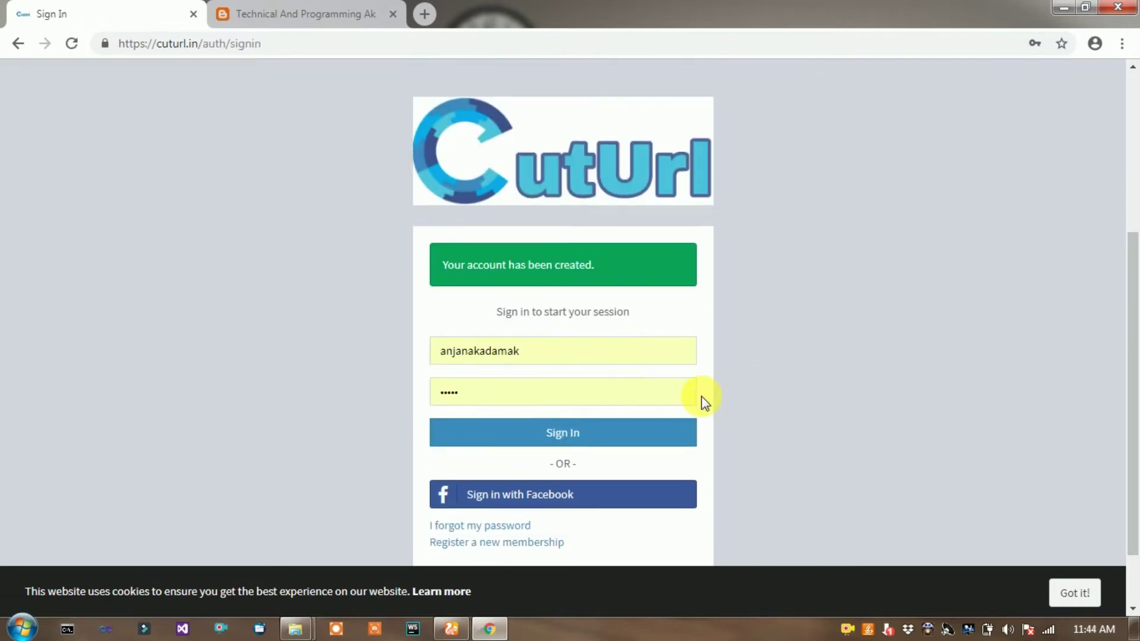
left_click(569, 438)
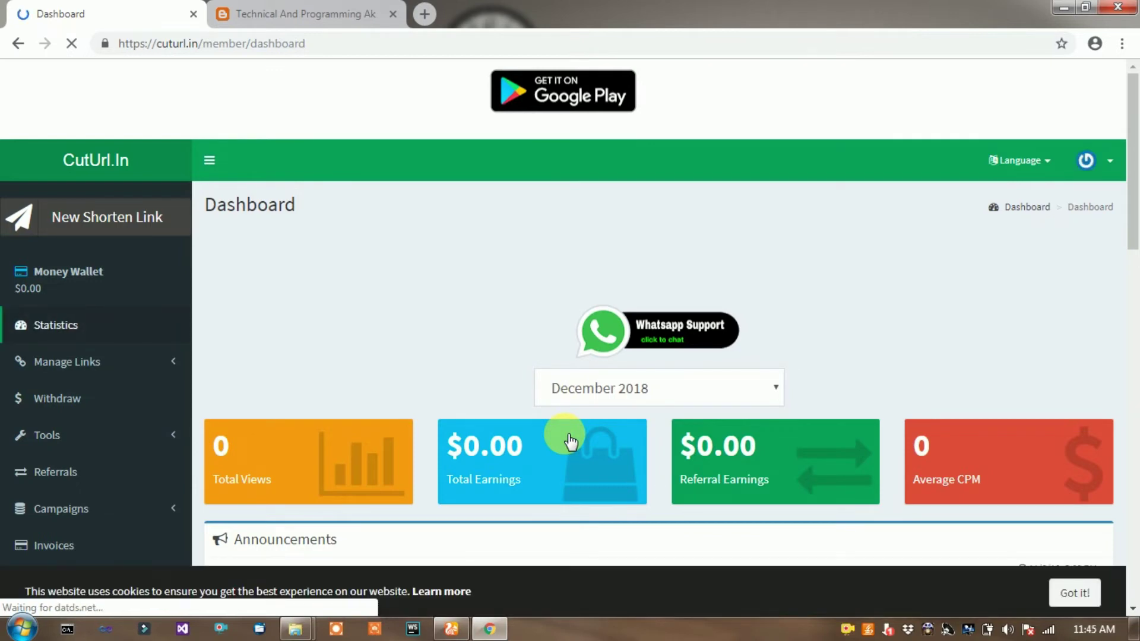
Examine the dashboard's total views, total earnings, referral earnings and average CPM for December 2018.
left_click(220, 446)
left_click_drag(221, 446, 443, 445)
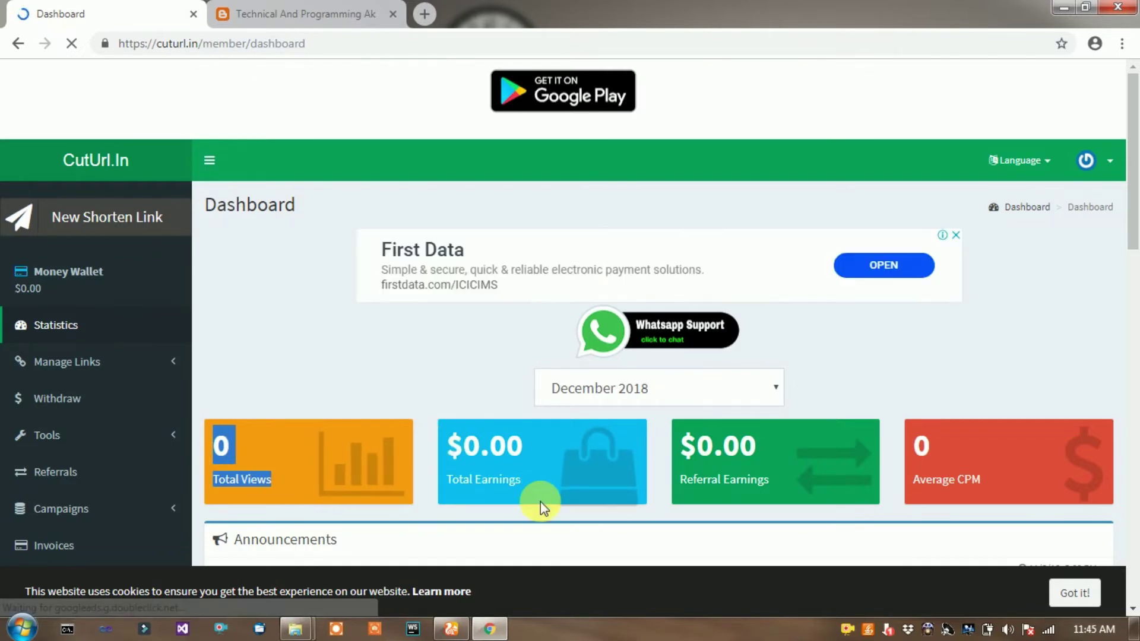
left_click(794, 508)
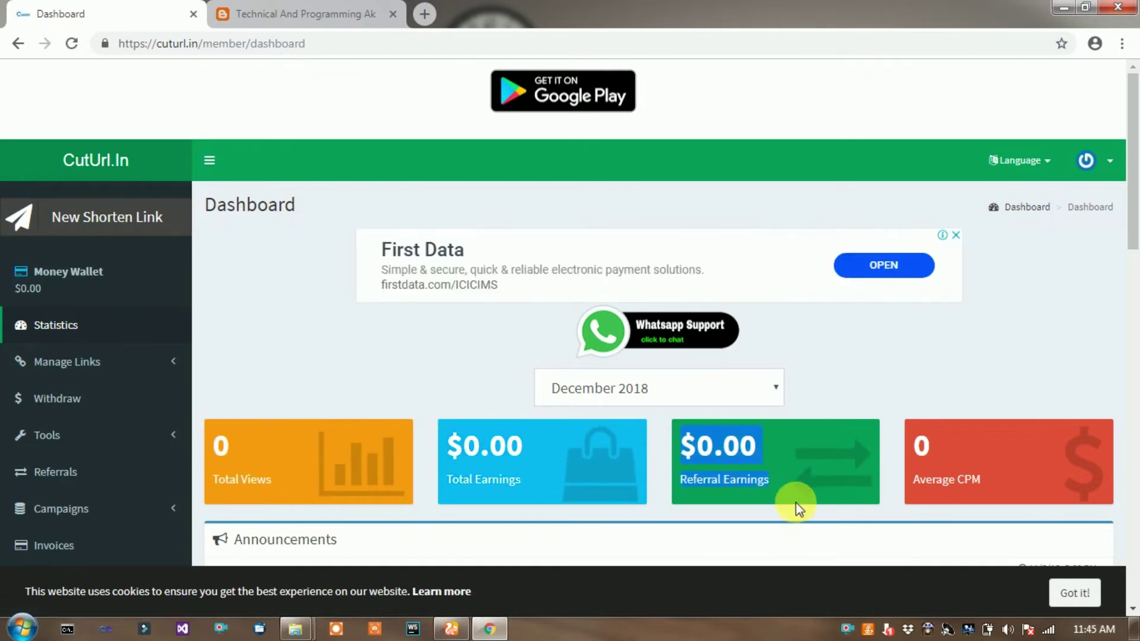
left_click_drag(878, 437, 1033, 512)
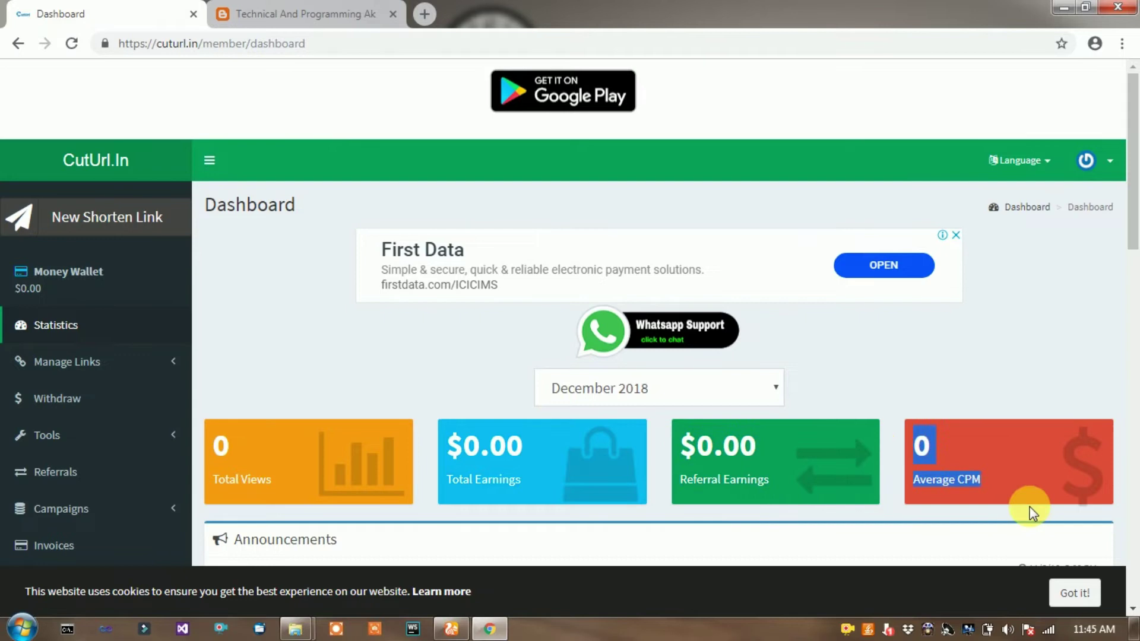
left_click(1011, 288)
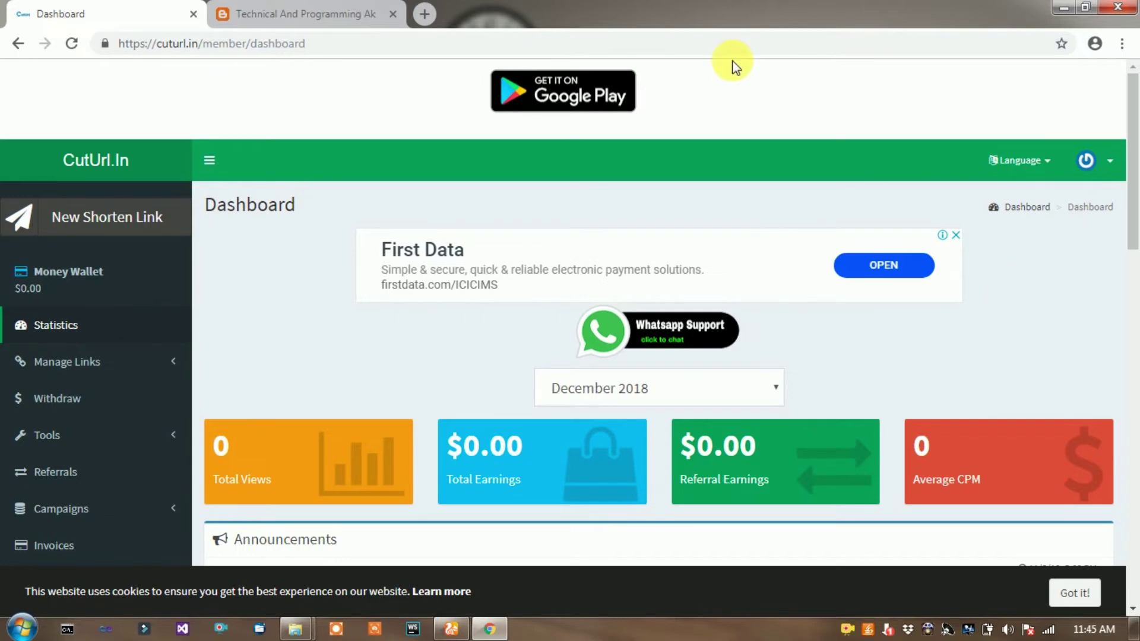
Copy the web address of the Technical And Programming Ak blog from its open page.
left_click(336, 9)
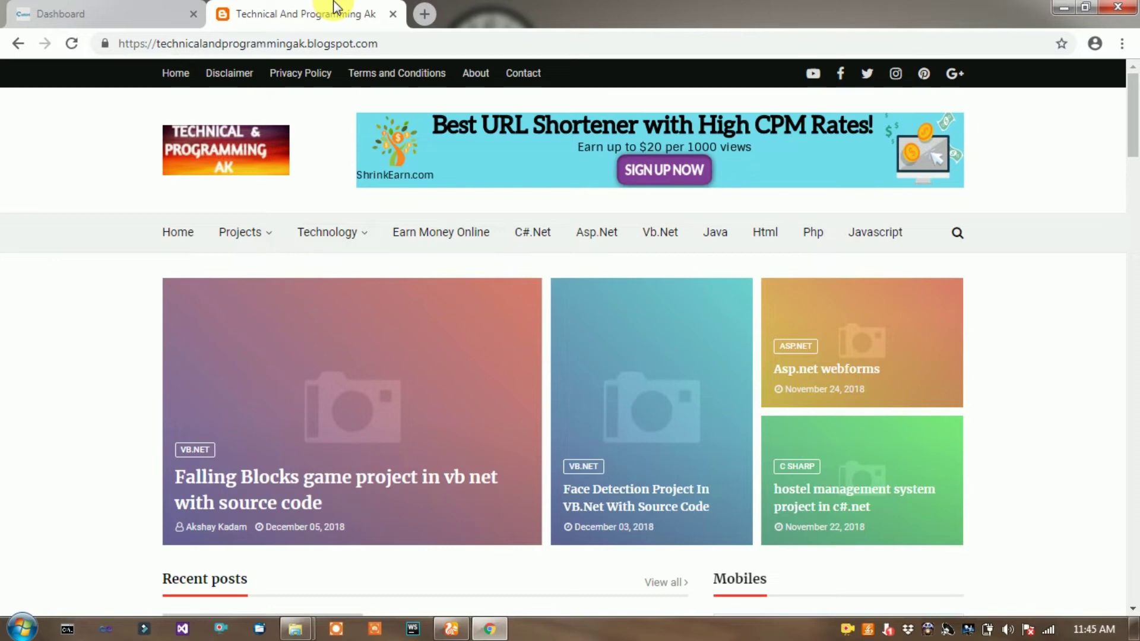
left_click_drag(410, 43, 98, 44)
right_click(132, 37)
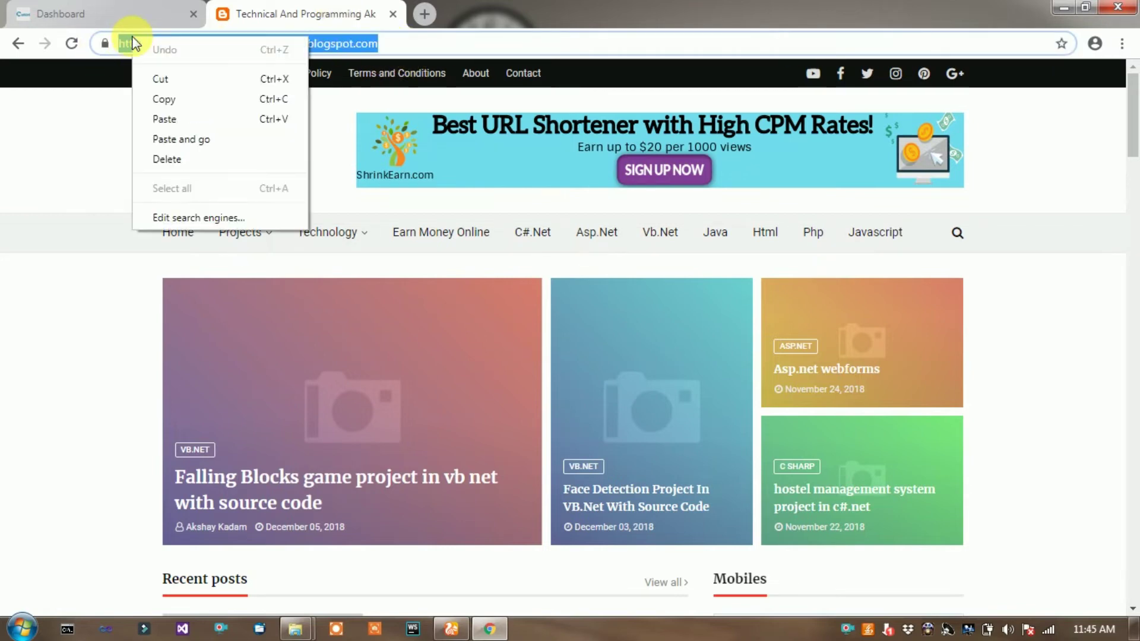
left_click(150, 97)
left_click(139, 13)
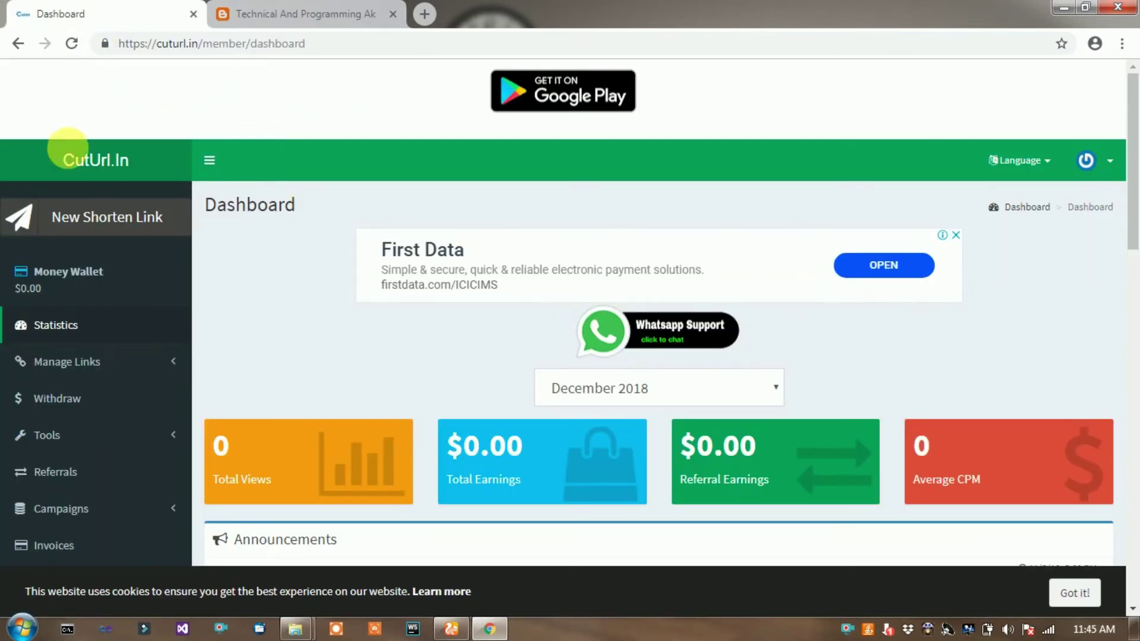
left_click(114, 218)
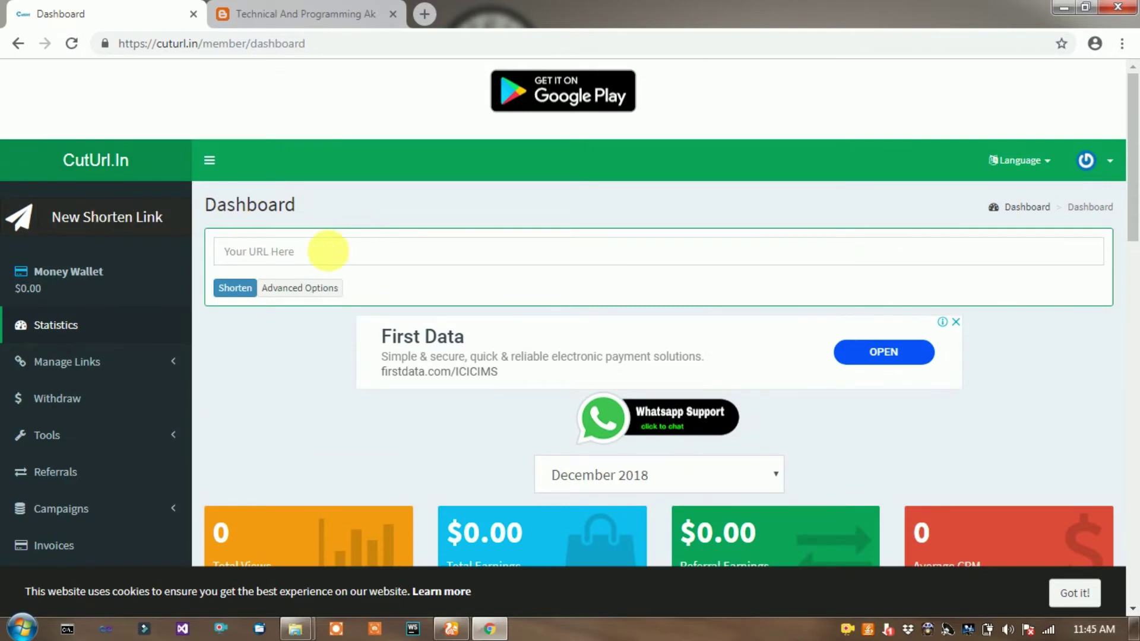
left_click(326, 252)
right_click(324, 252)
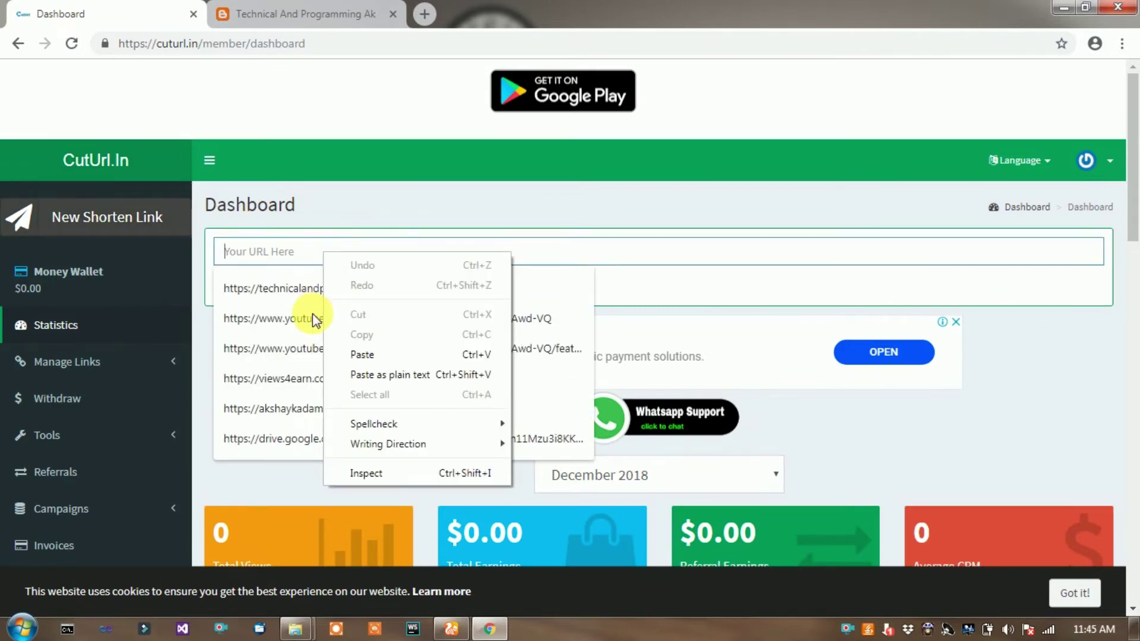
left_click(358, 359)
key("Down")
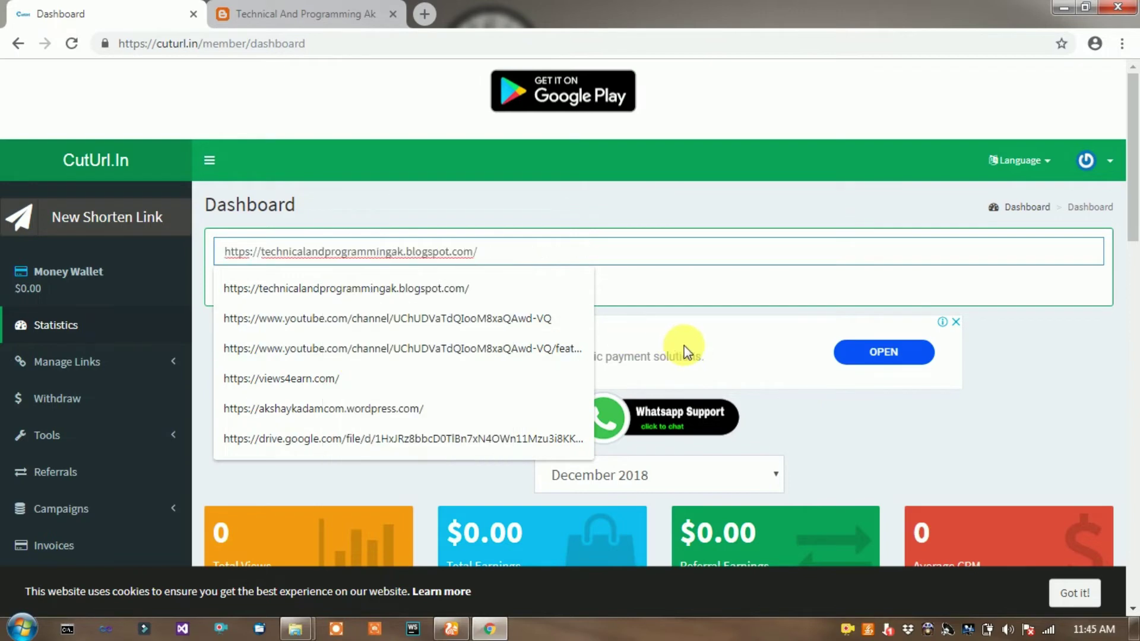
key("Return")
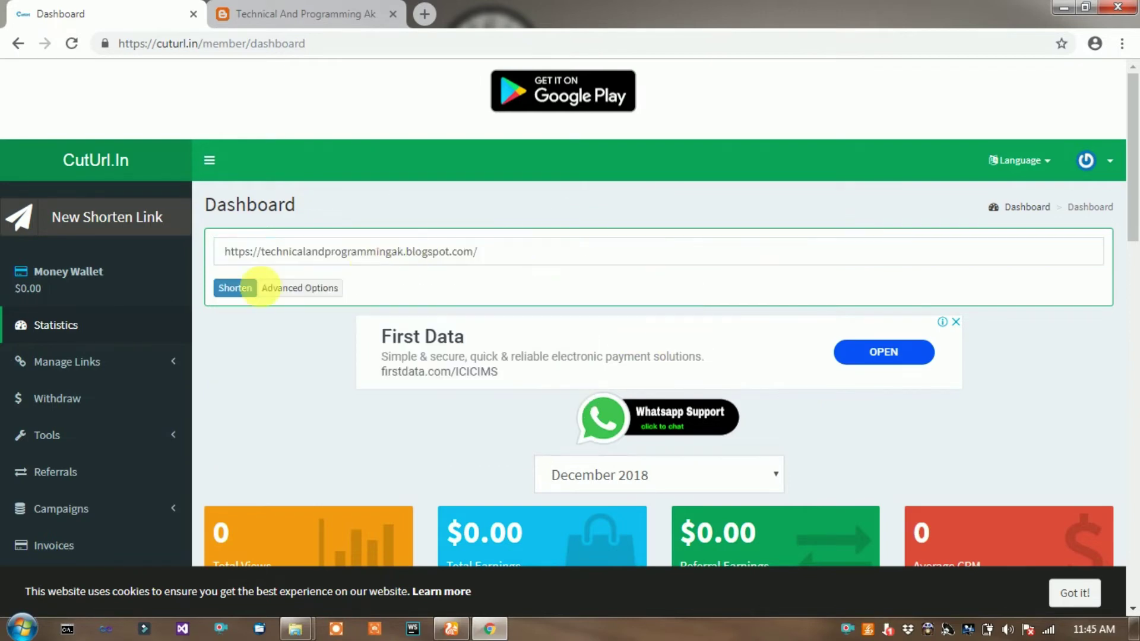
left_click(232, 289)
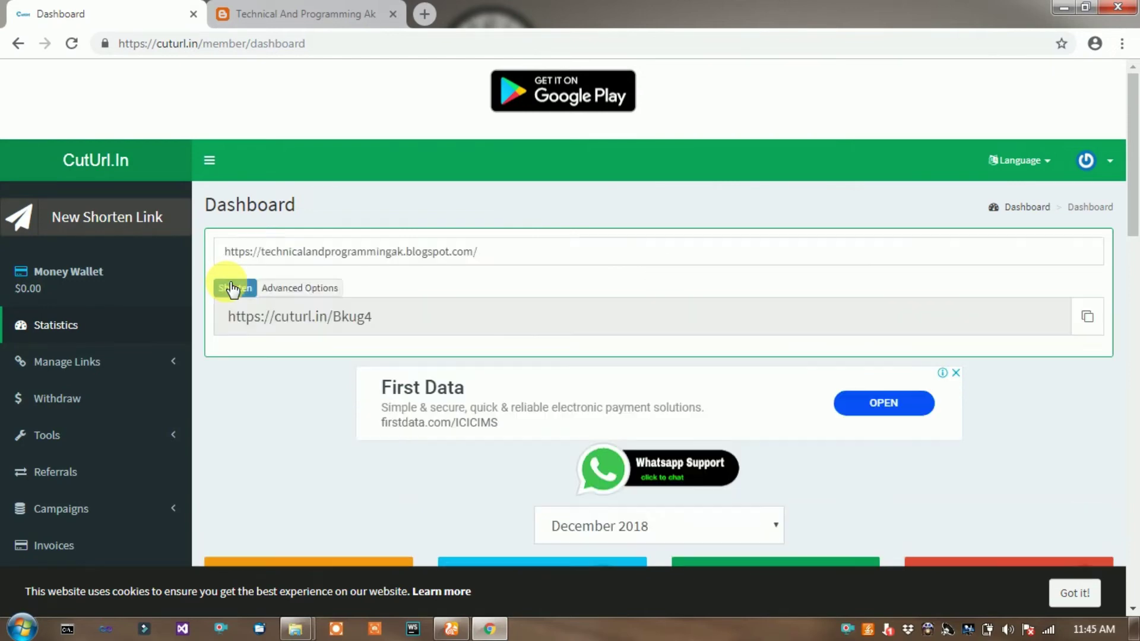
Copy the generated short link to the clipboard.
left_click_drag(228, 317, 554, 313)
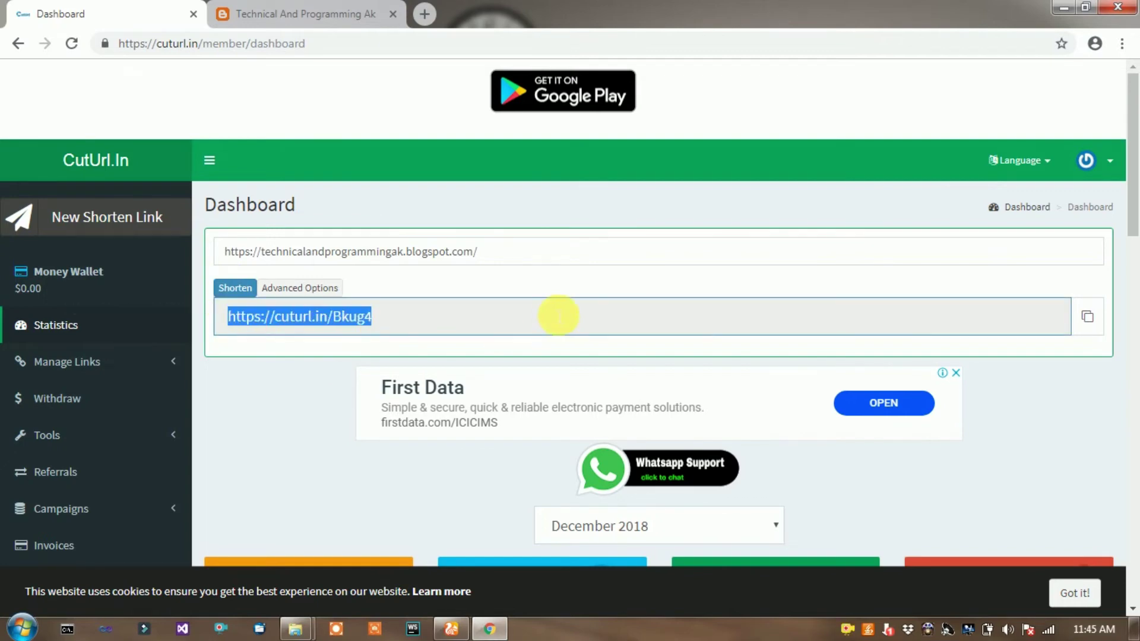
left_click(1091, 320)
left_click(1090, 320)
left_click(1091, 320)
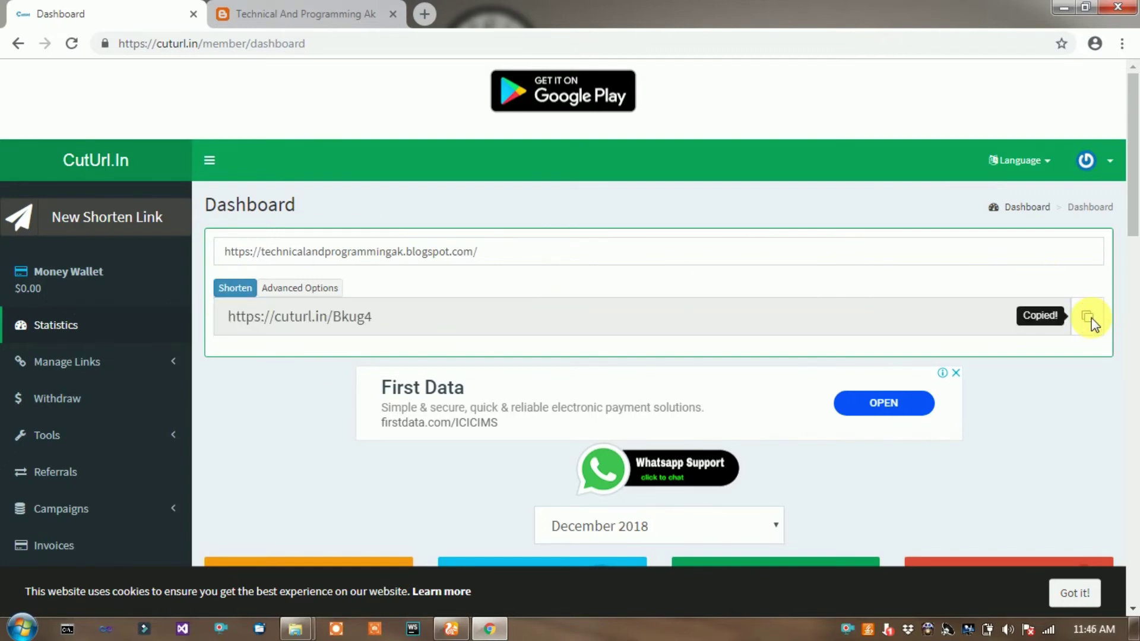
left_click(1090, 321)
Try to request a payout of the account's earnings from the Withdraw Funds page and confirm the request.
left_click(70, 401)
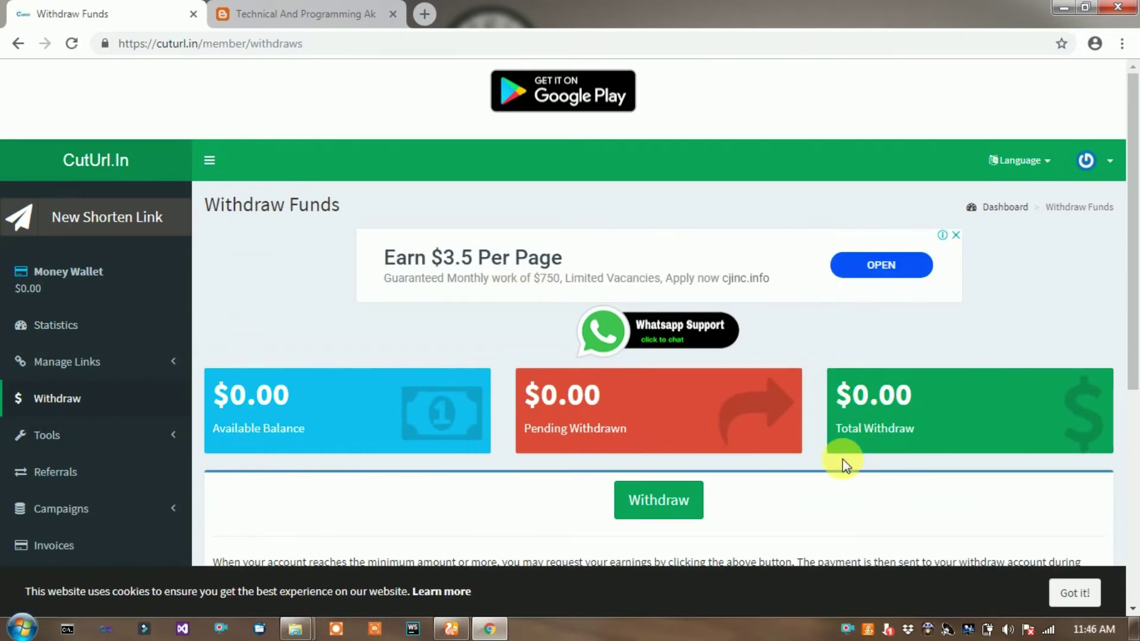
left_click(675, 509)
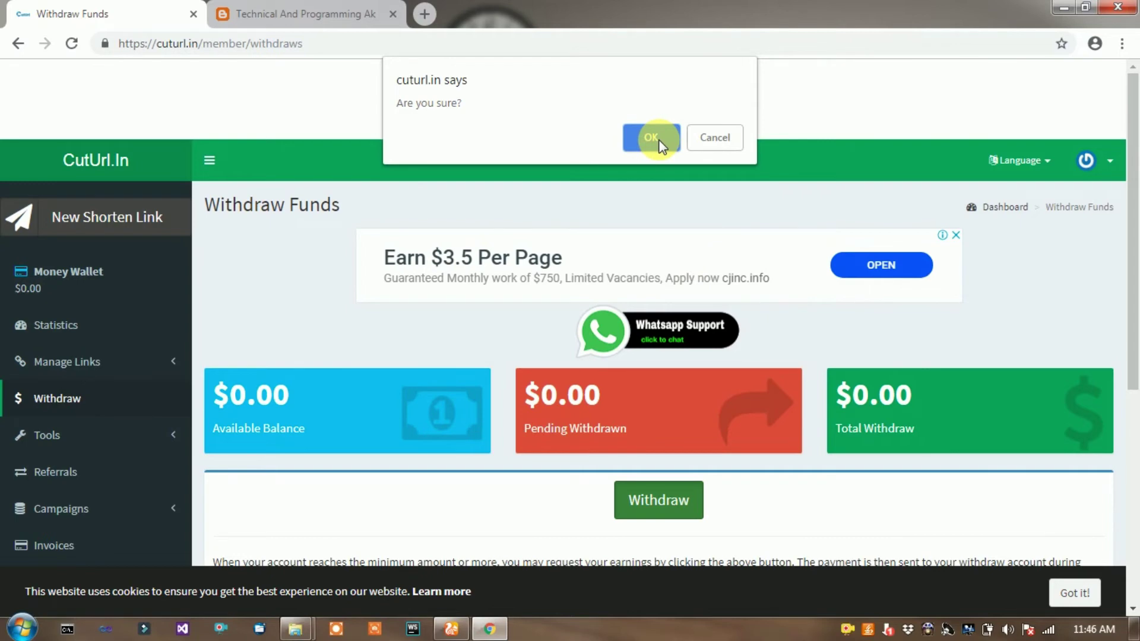
left_click(661, 145)
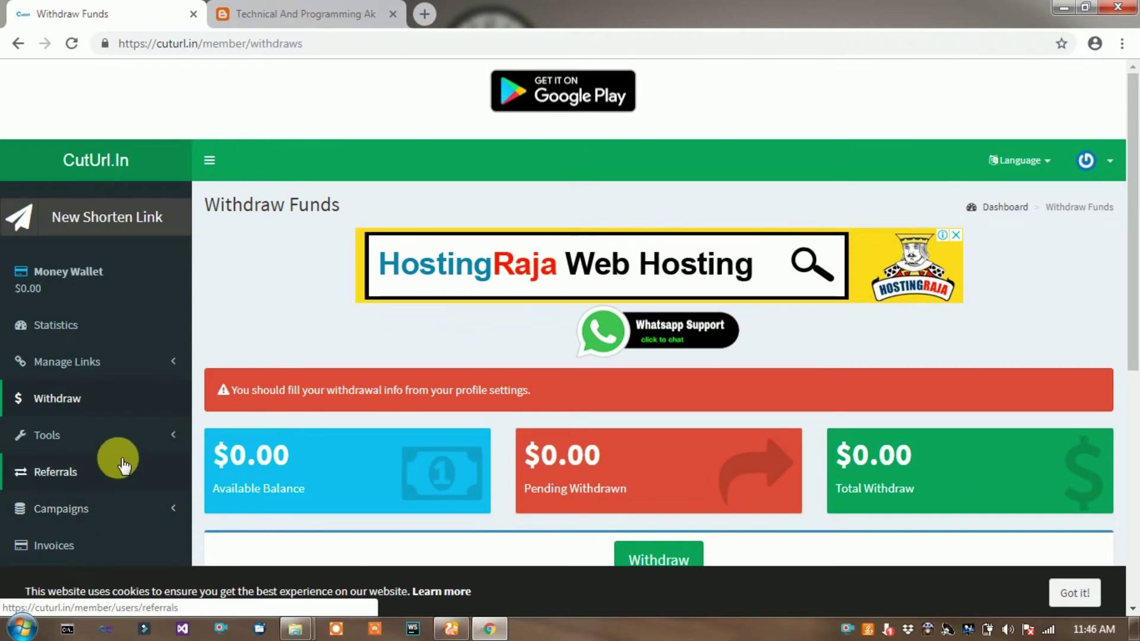
Open the account's profile settings and examine the available withdrawal methods and their minimum withdrawal amounts.
scroll(1134, 187, "down", 2)
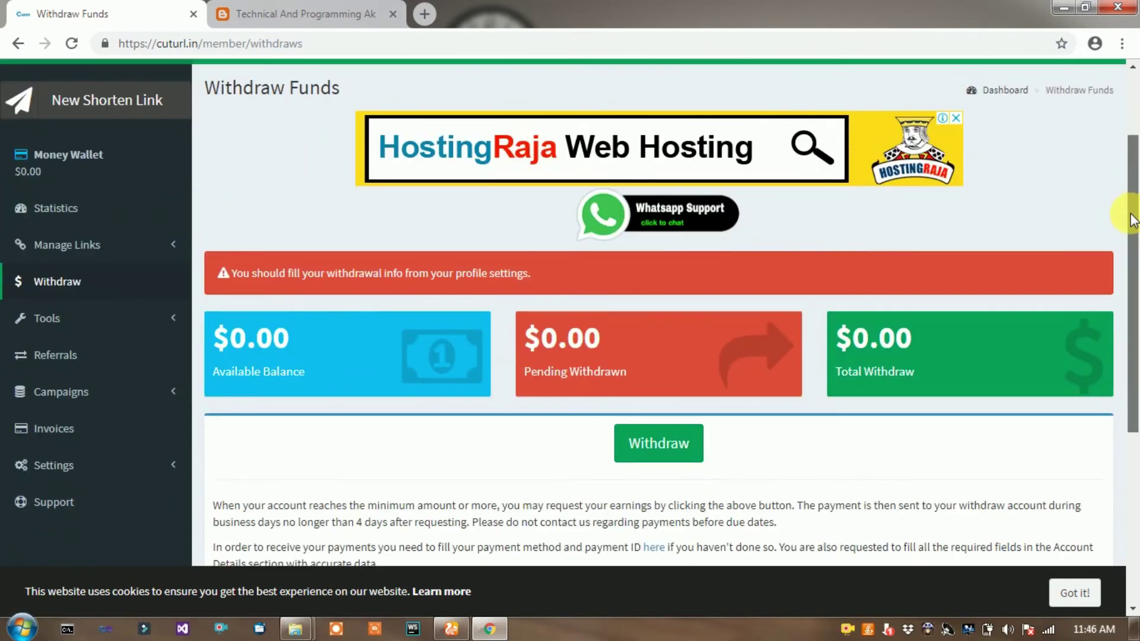
left_click(65, 460)
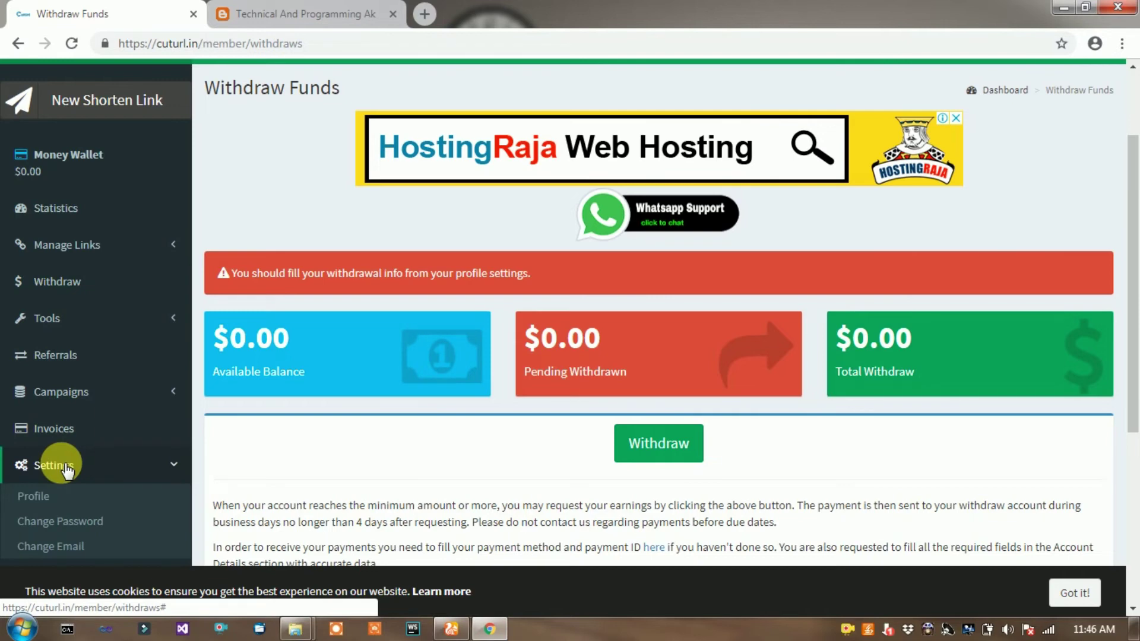
left_click(25, 502)
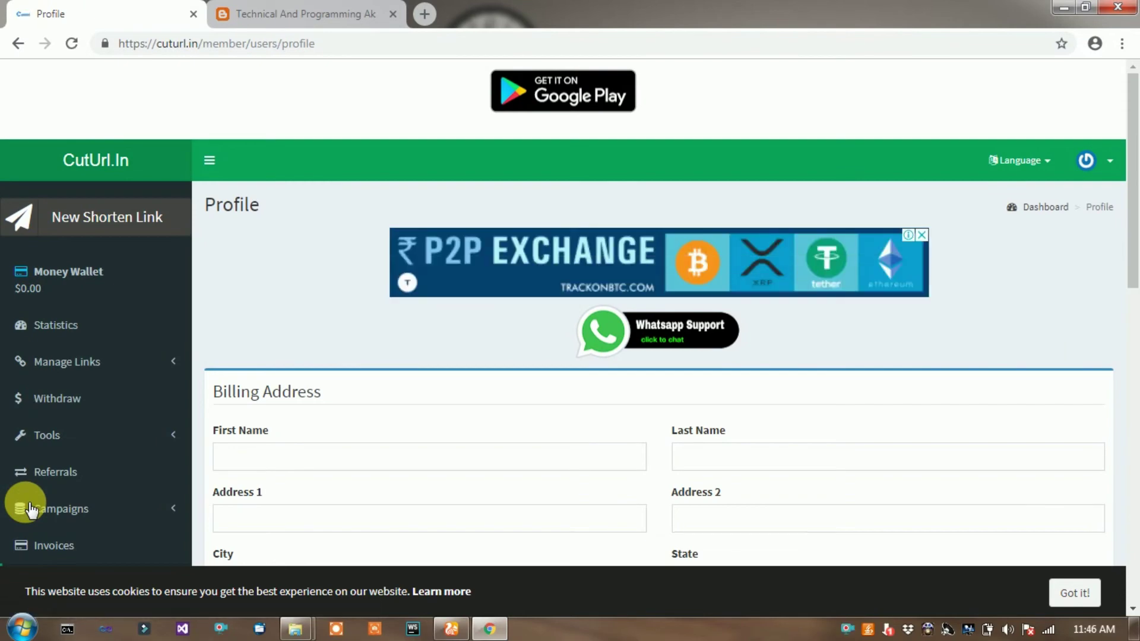
scroll(1134, 321, "down", 4)
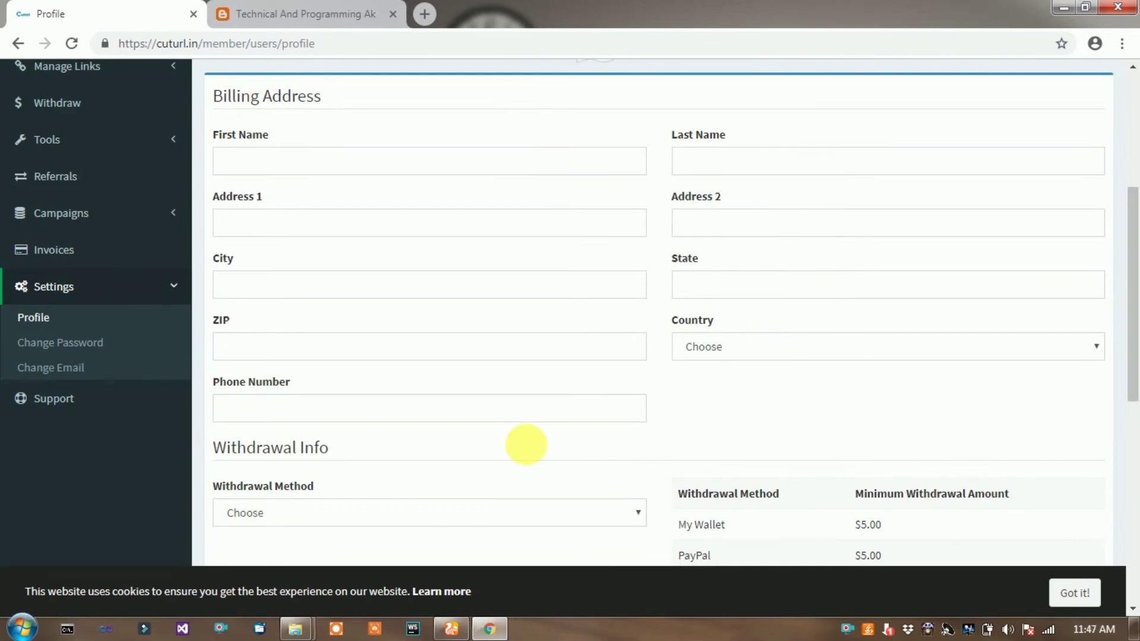
left_click(482, 513)
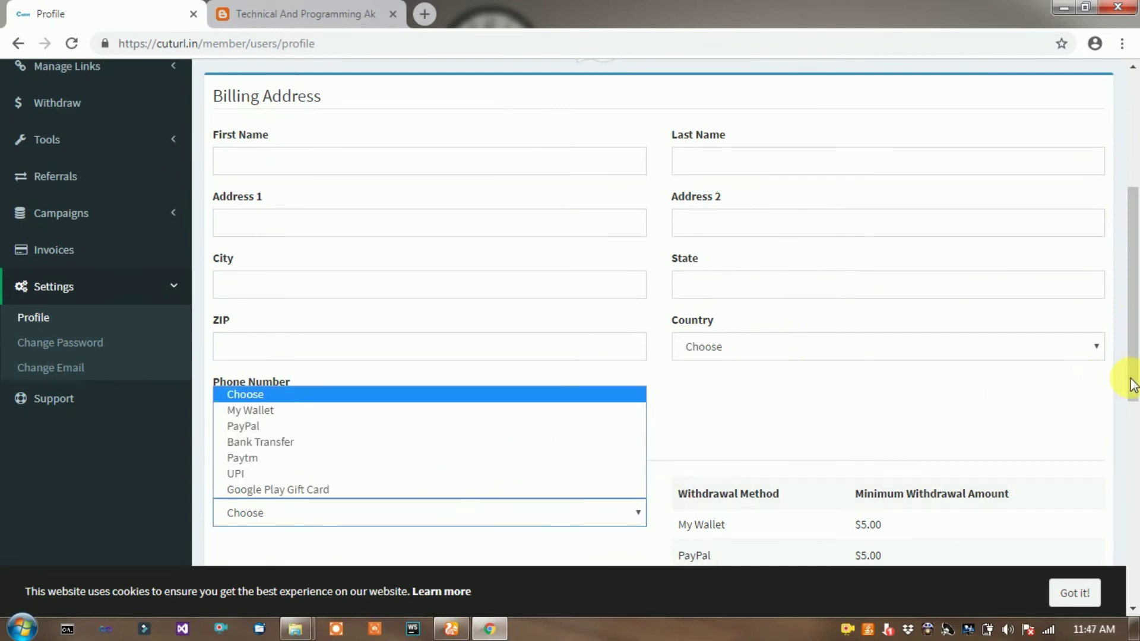
scroll(1133, 370, "down", 3)
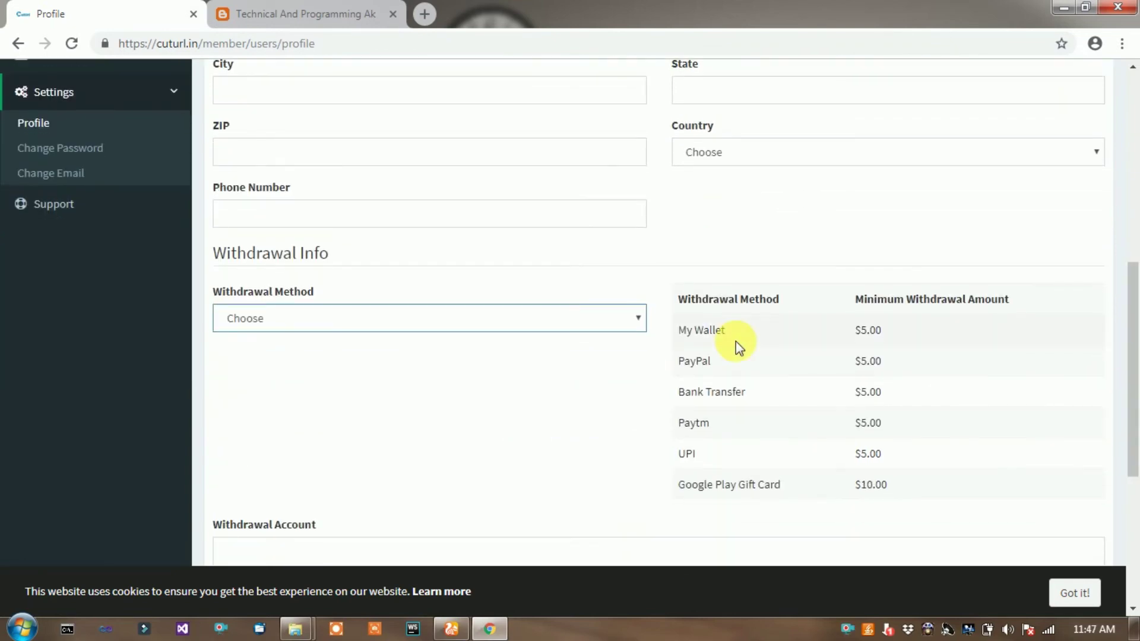
Review the choices offered for the Withdrawal Method in the profile's Withdrawal Info without selecting one.
left_click(355, 317)
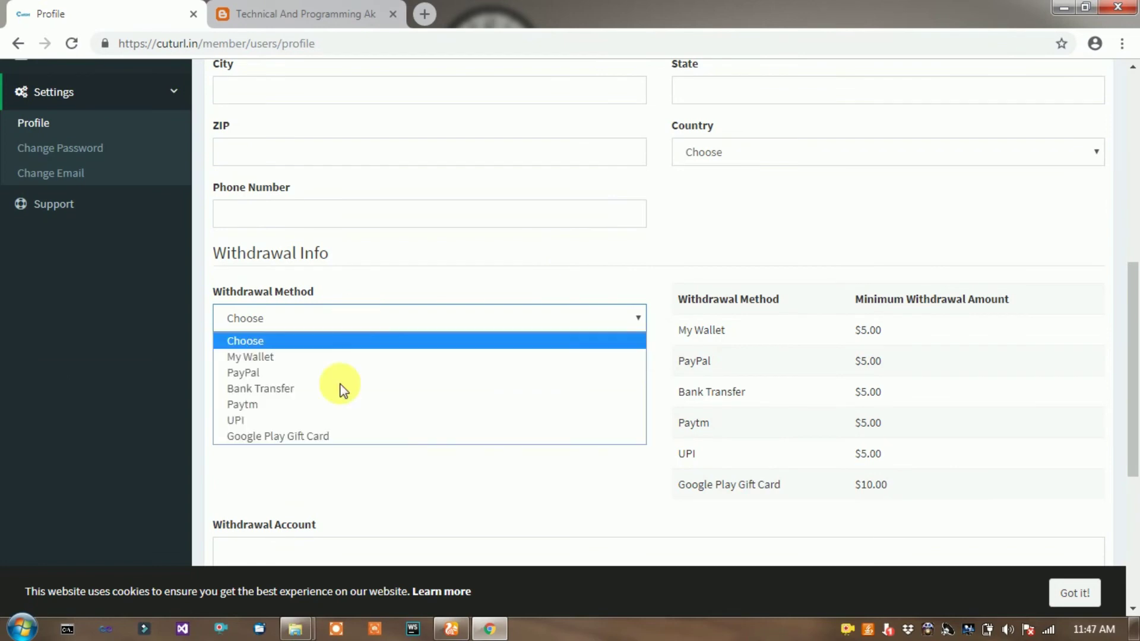
left_click(321, 474)
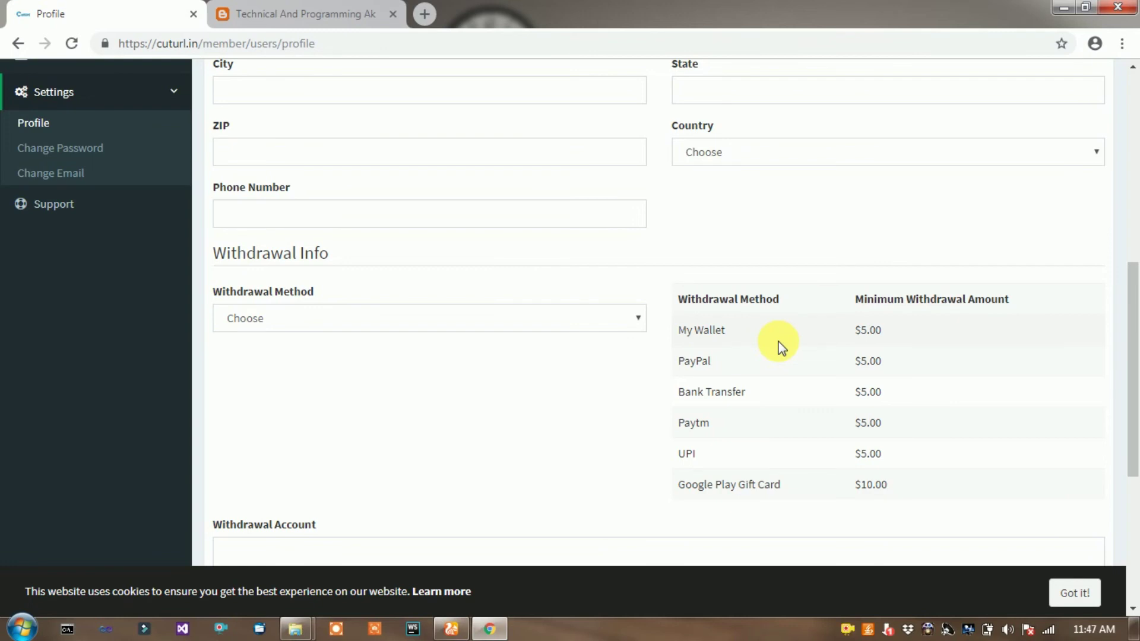
Open the account's Statistics dashboard and examine the Referral Earnings figure for December 2018.
left_click(1133, 101)
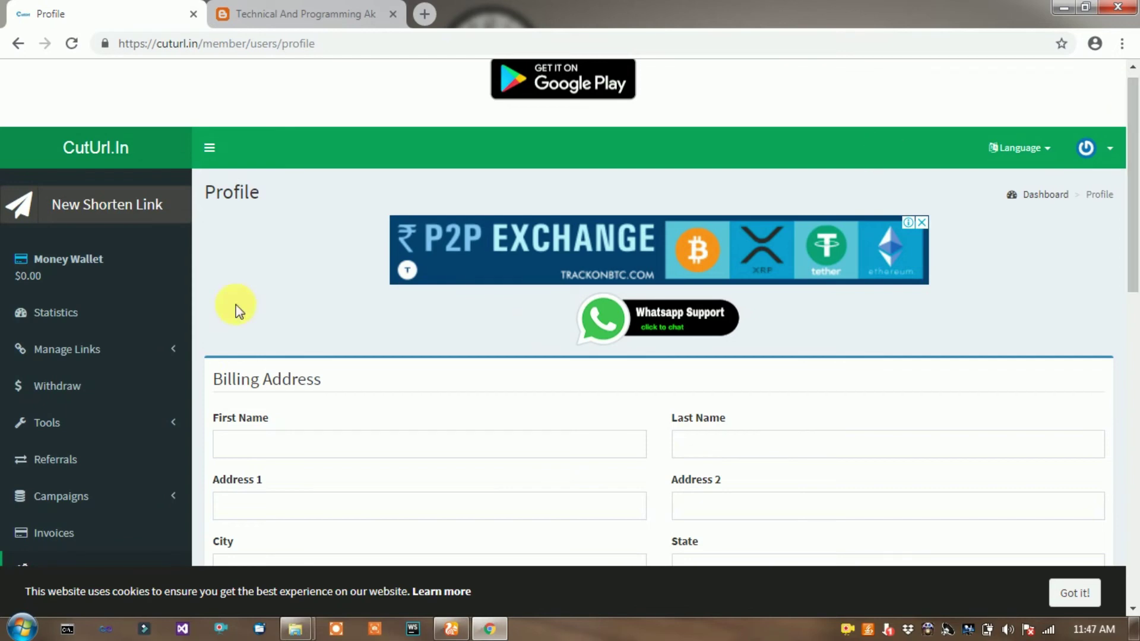
left_click(85, 312)
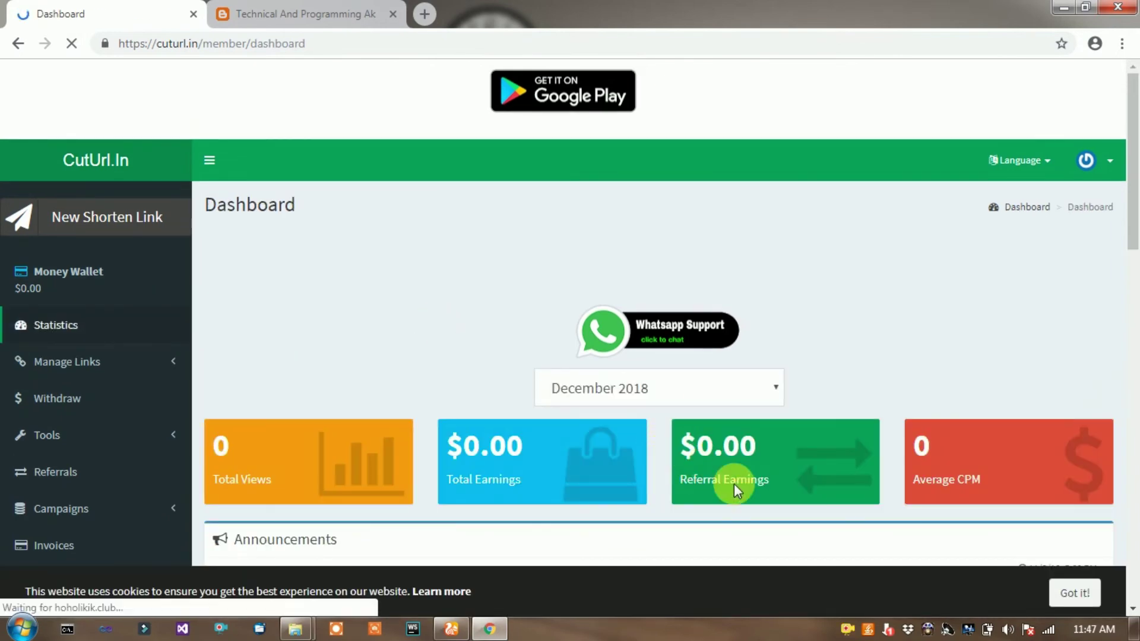
left_click_drag(734, 484, 787, 490)
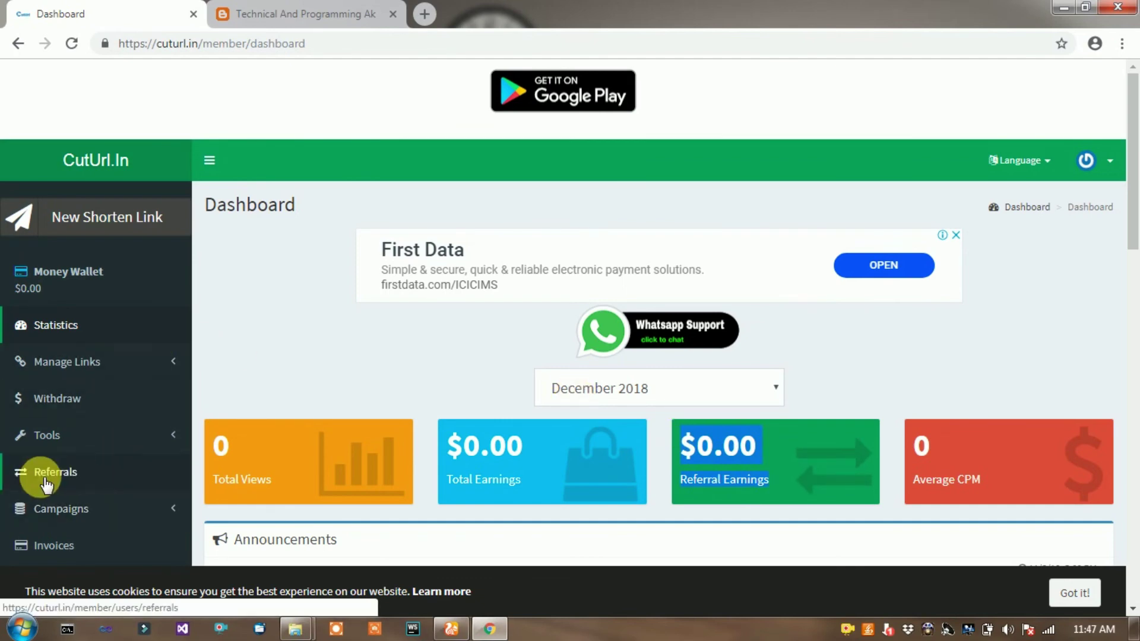
Open the Referrals page and examine the account's personal referral link and the referral program's commission terms.
left_click(97, 471)
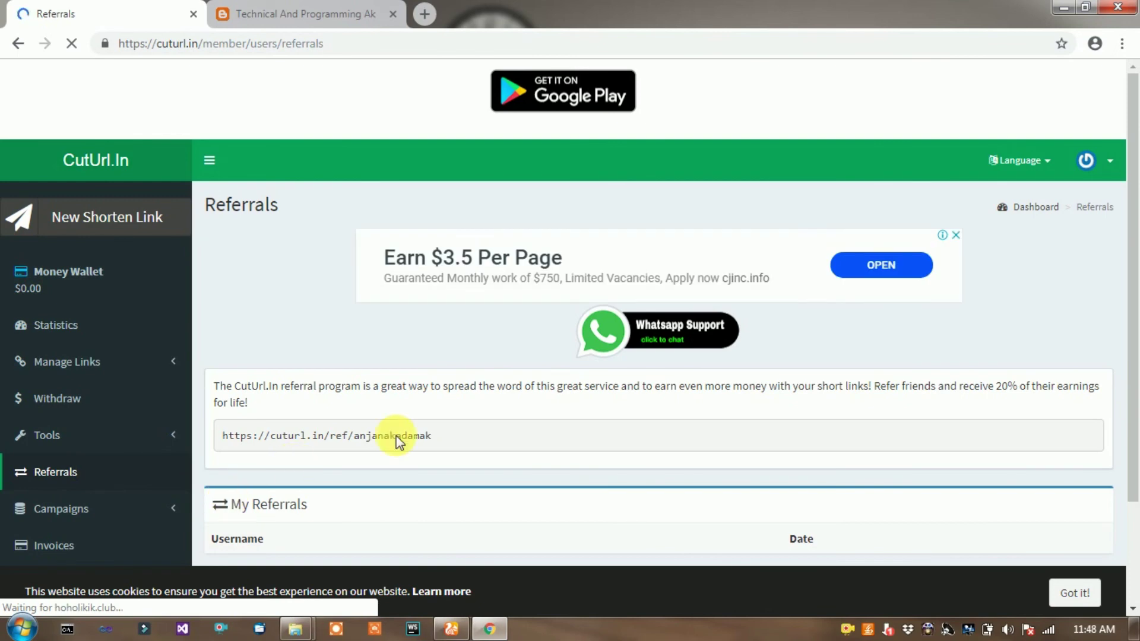
left_click_drag(436, 437, 201, 437)
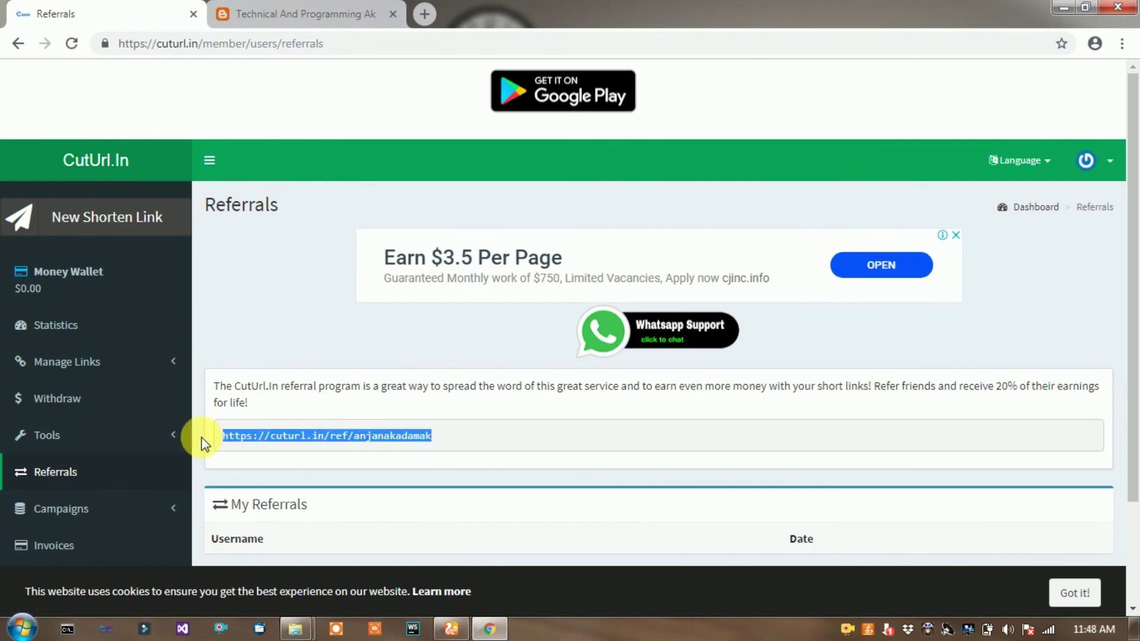
left_click(462, 458)
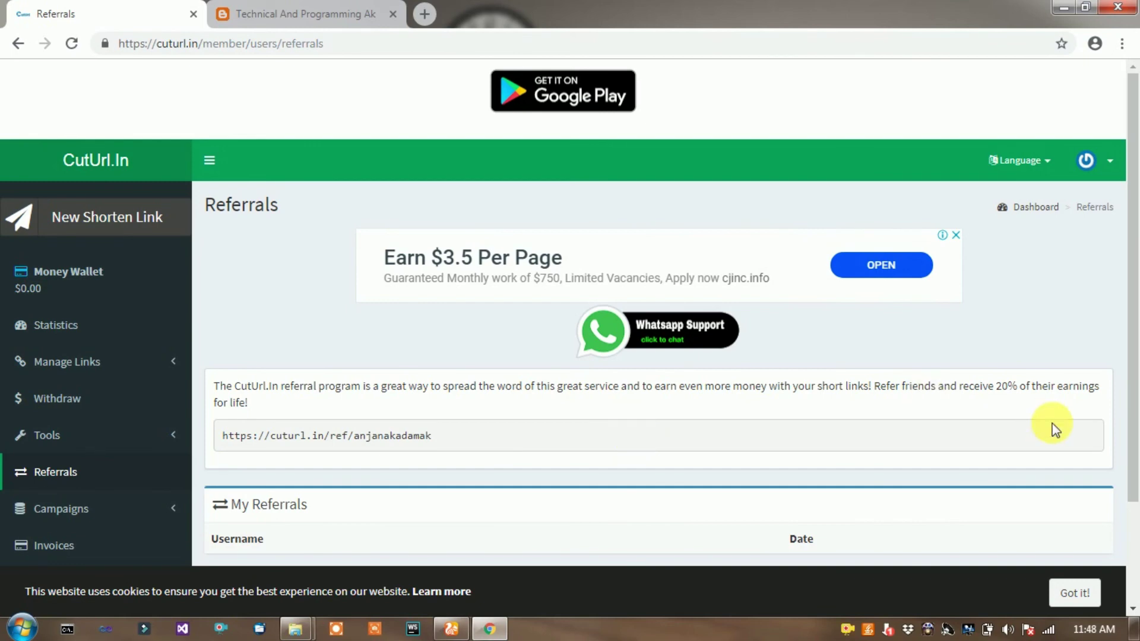
left_click_drag(911, 436, 962, 420)
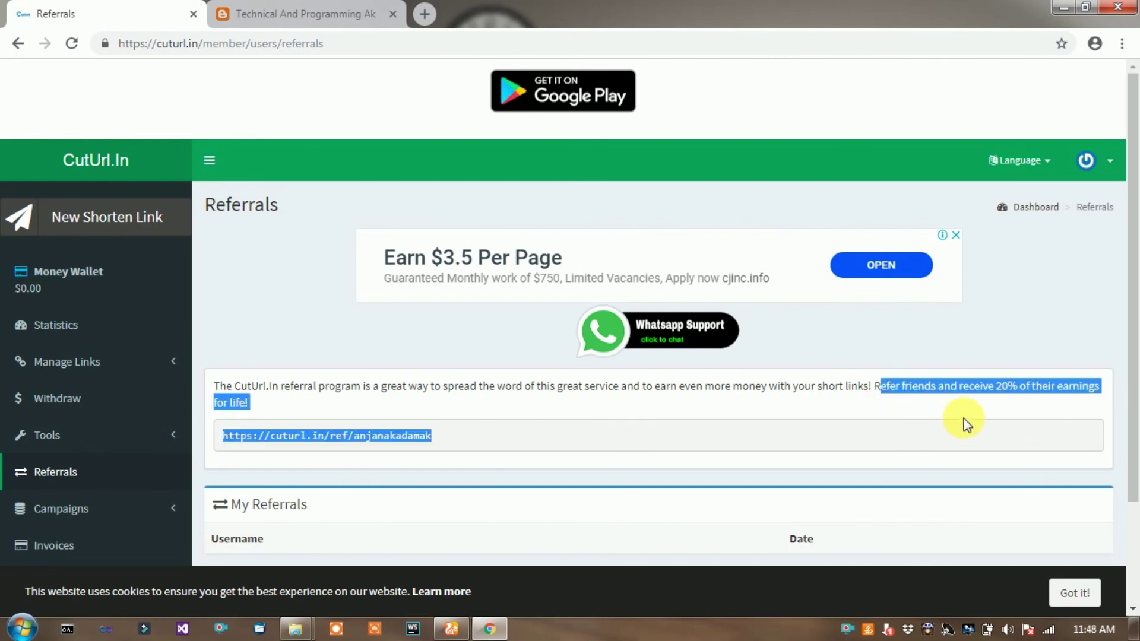
left_click(931, 421)
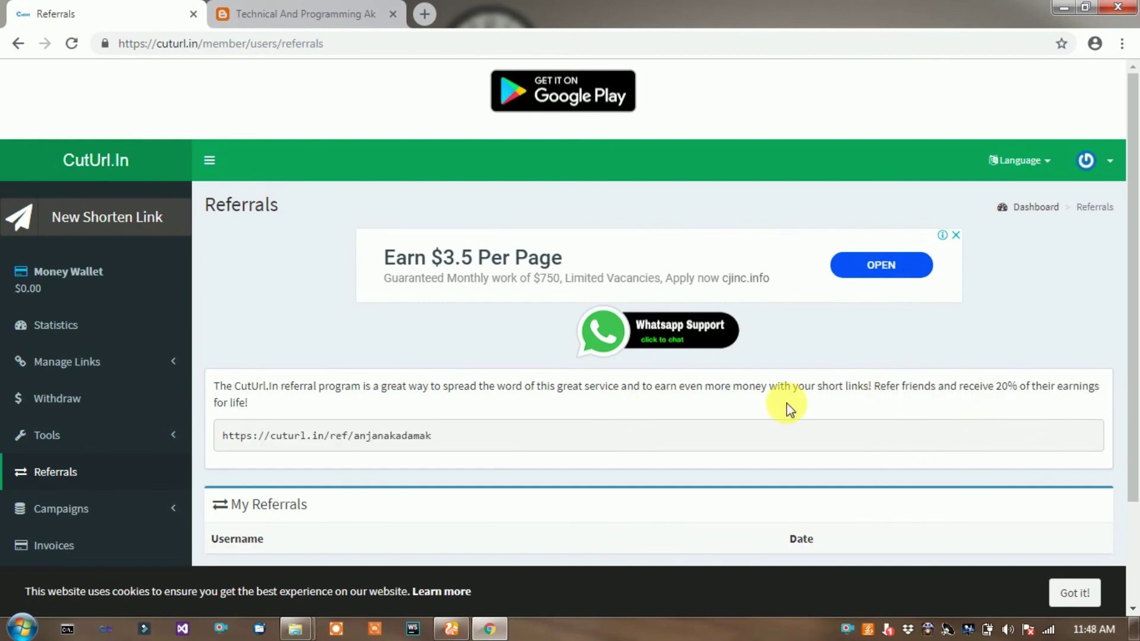